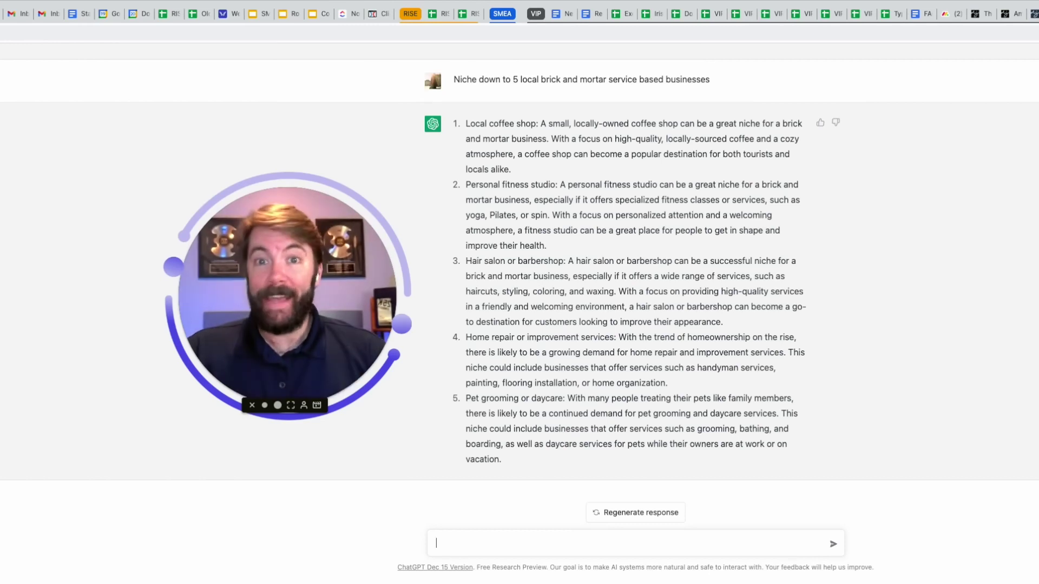
Step: Request a witty marketing agency name for pet grooming, followed by a request to come up with 5 more
{"action": "type", "text": "Come up with a witty marketing agency name for pet grooming"}
{"action": "key", "text": "Return"}
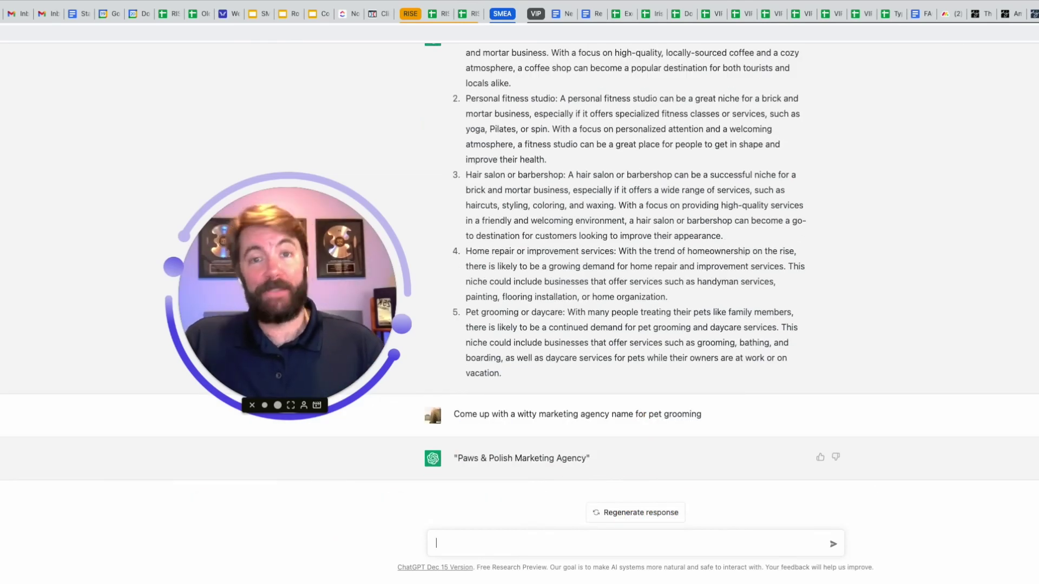
{"action": "type", "text": "Come up "}
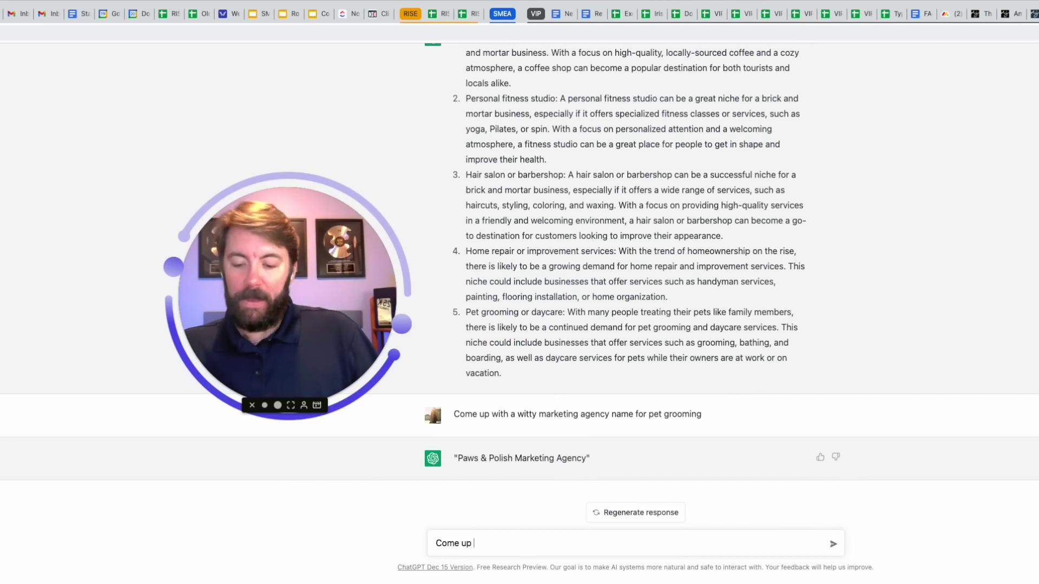
{"action": "type", "text": "with 5 more"}
{"action": "key", "text": "Return"}
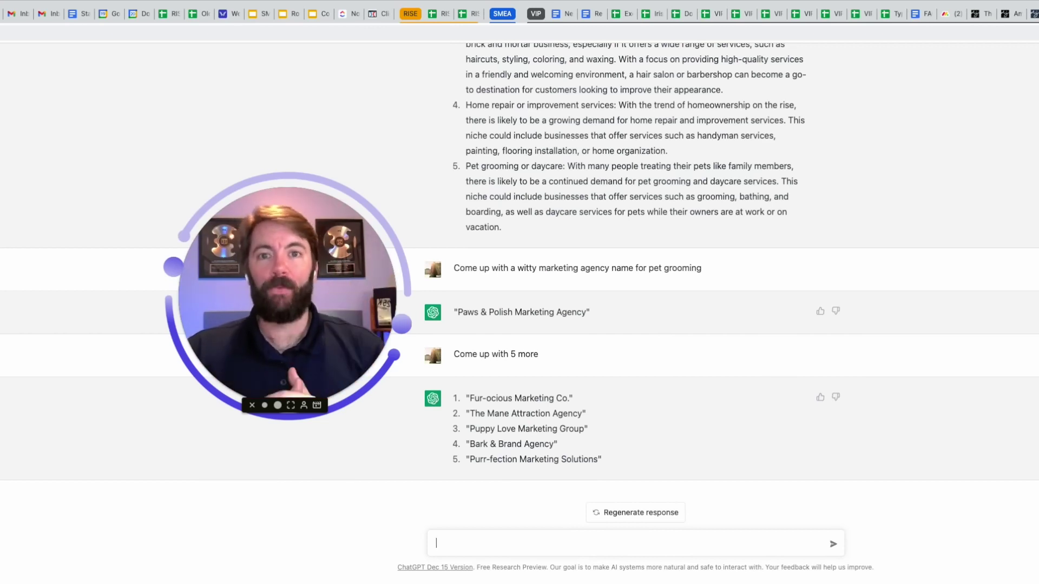
Step: Prompt for a social media ad for this agency, and highlight the revised ad's text and hashtags
{"action": "type", "text": "write a social media ad for this agency"}
{"action": "key", "text": "Return"}
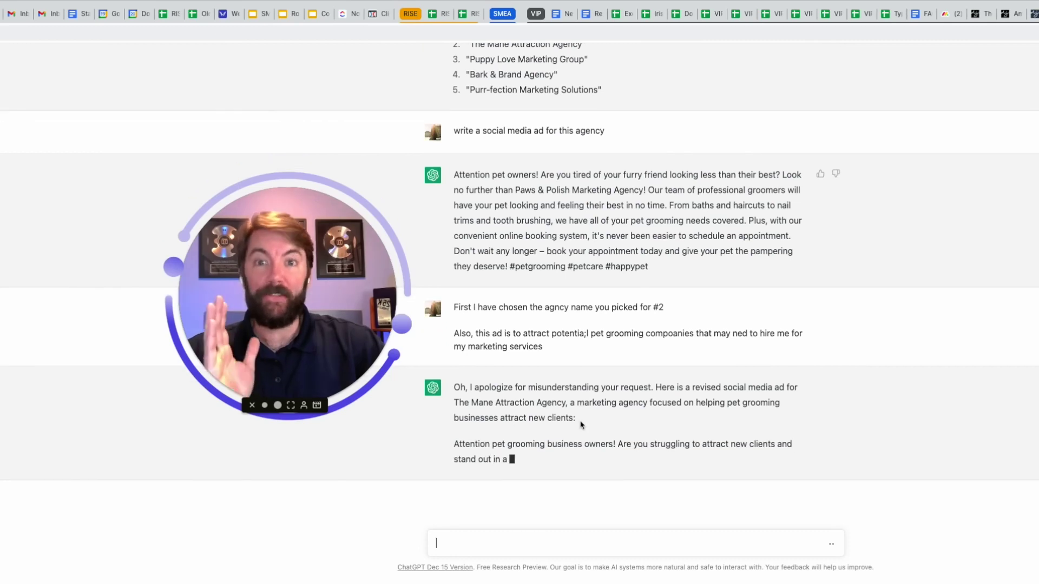
{"action": "left_click_drag", "start_coordinate": [454, 444], "coordinate": [797, 456]}
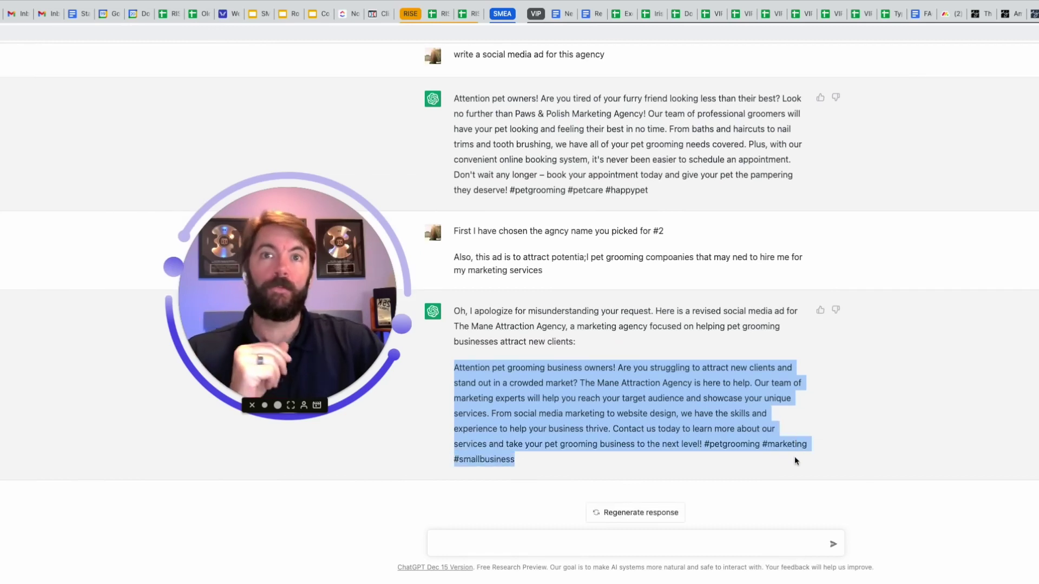
{"action": "left_click", "coordinate": [738, 413]}
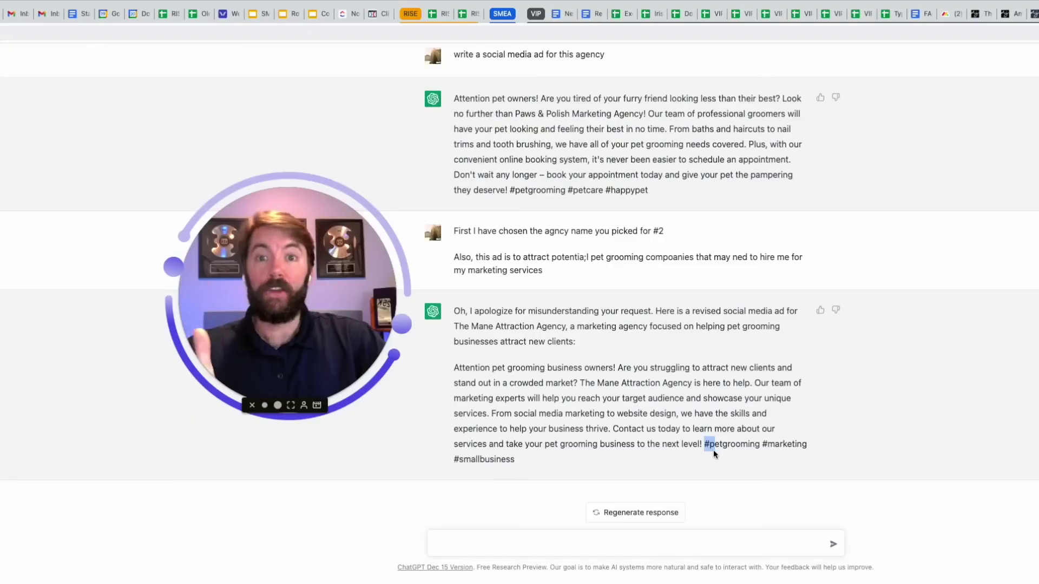
{"action": "left_click_drag", "start_coordinate": [713, 450], "coordinate": [717, 453]}
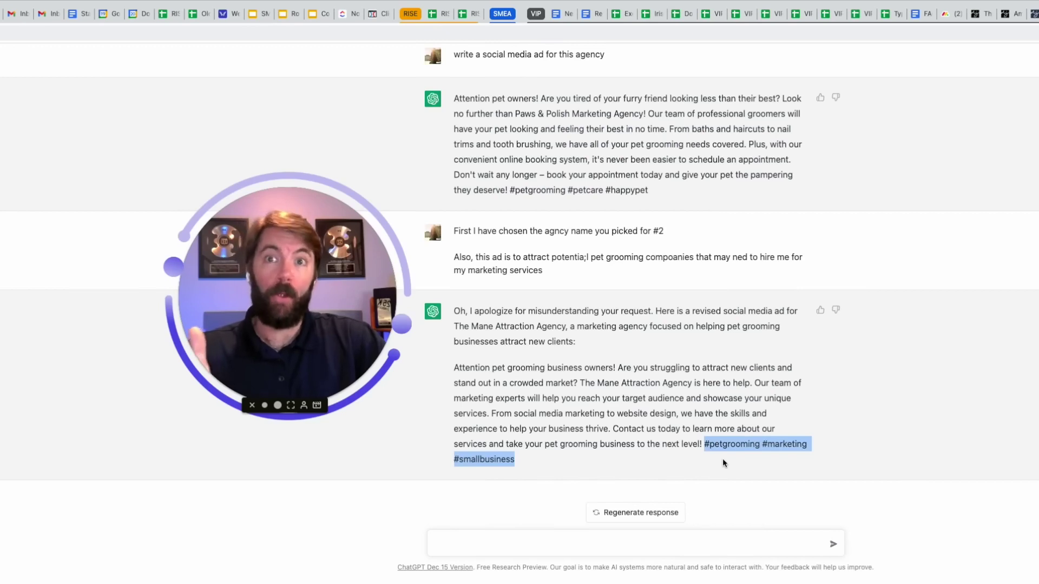
Step: Send a follow-up prompt asking to add wit and humor to the ad
{"action": "left_click", "coordinate": [628, 543]}
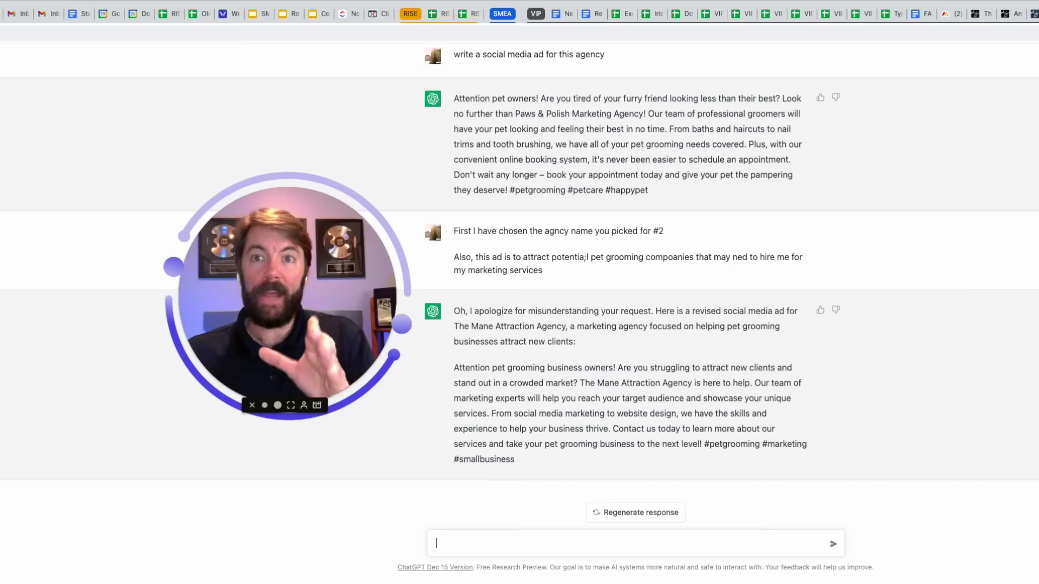
{"action": "type", "text": "Add witnand humor"}
{"action": "key", "text": "Return"}
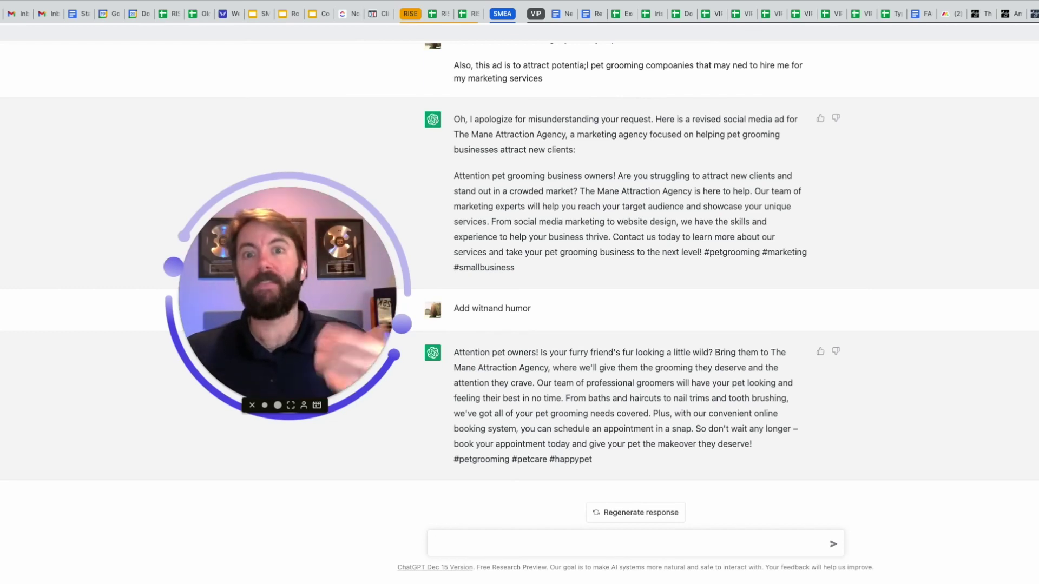
Step: Send the follow-up prompt "Please use for my agency"
{"action": "type", "text": "Please use for"}
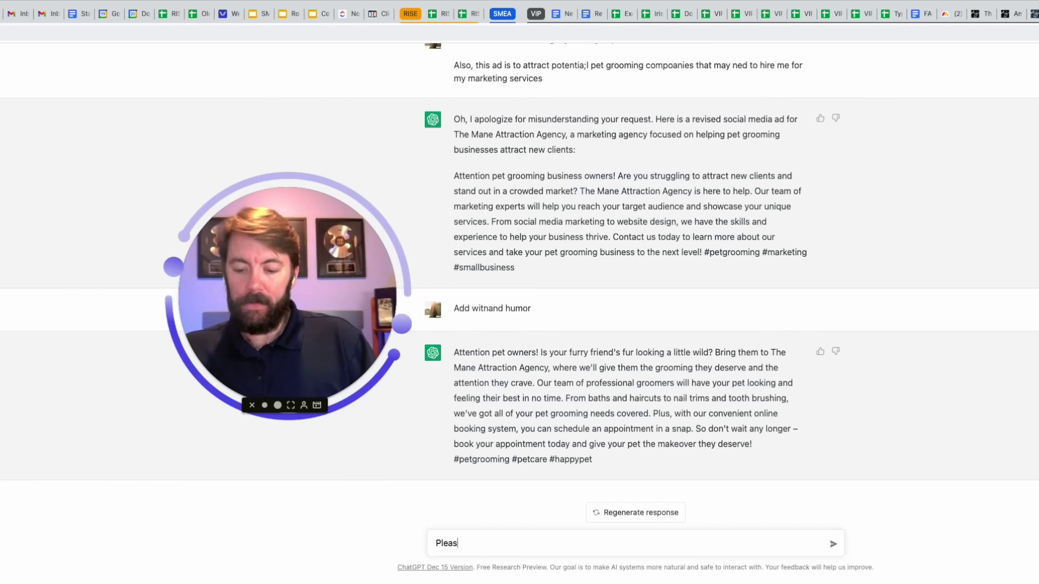
{"action": "type", "text": " my agency"}
{"action": "key", "text": "Return"}
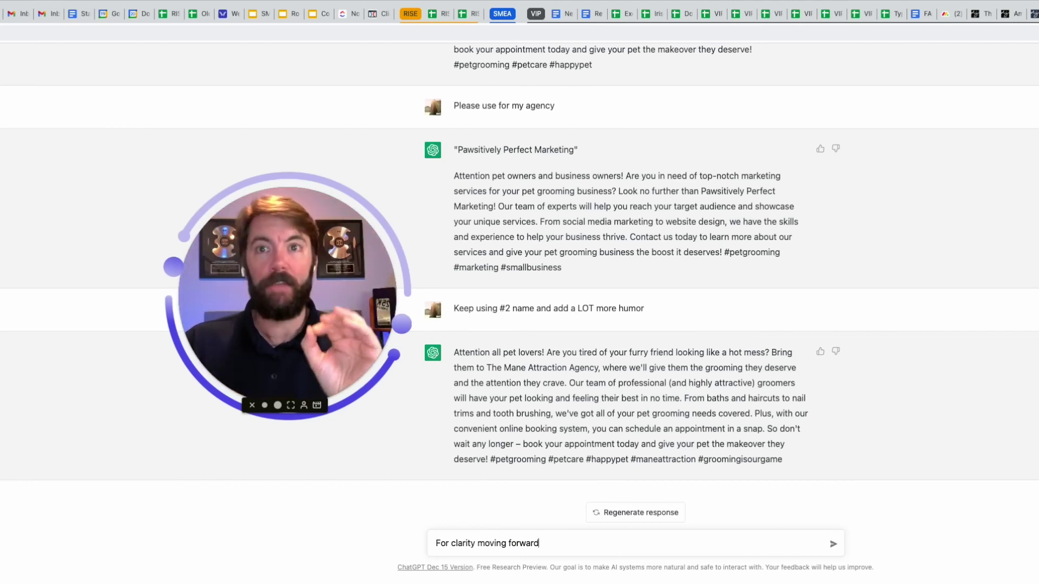
Step: Clarify in a prompt that the agency is called the Mane Attraction Agency and the ads are meant to attract pet groomers
{"action": "type", "text": "y agency is cal"}
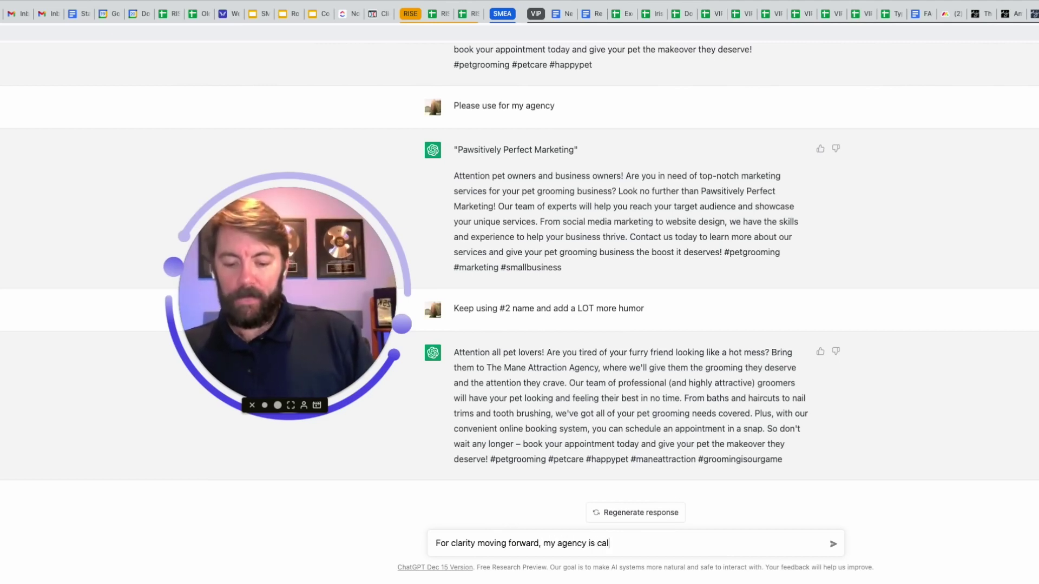
{"action": "type", "text": "led the Mane Atraction "}
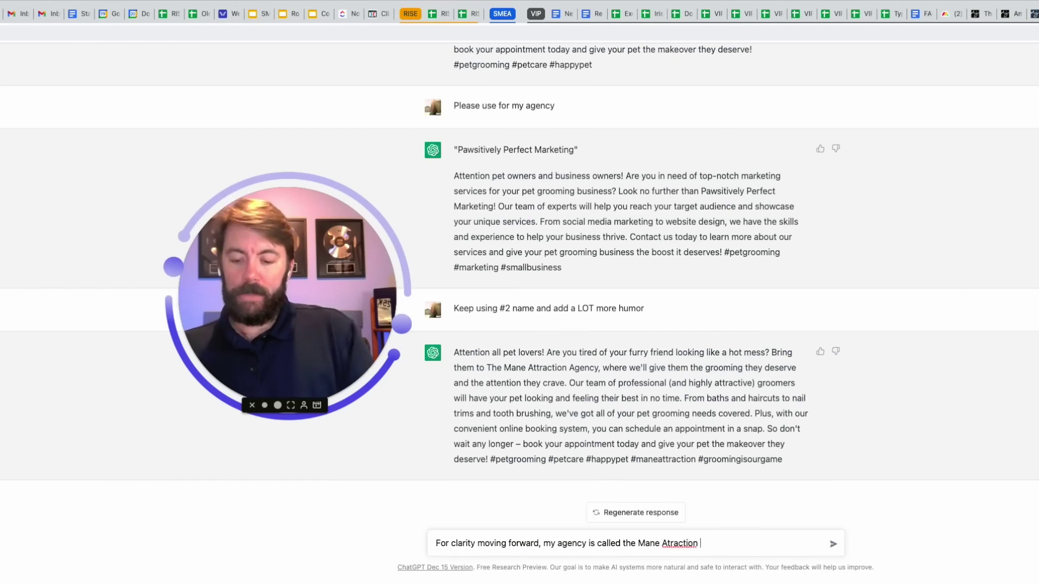
{"action": "type", "text": "Agenmcy, and I am trying to "}
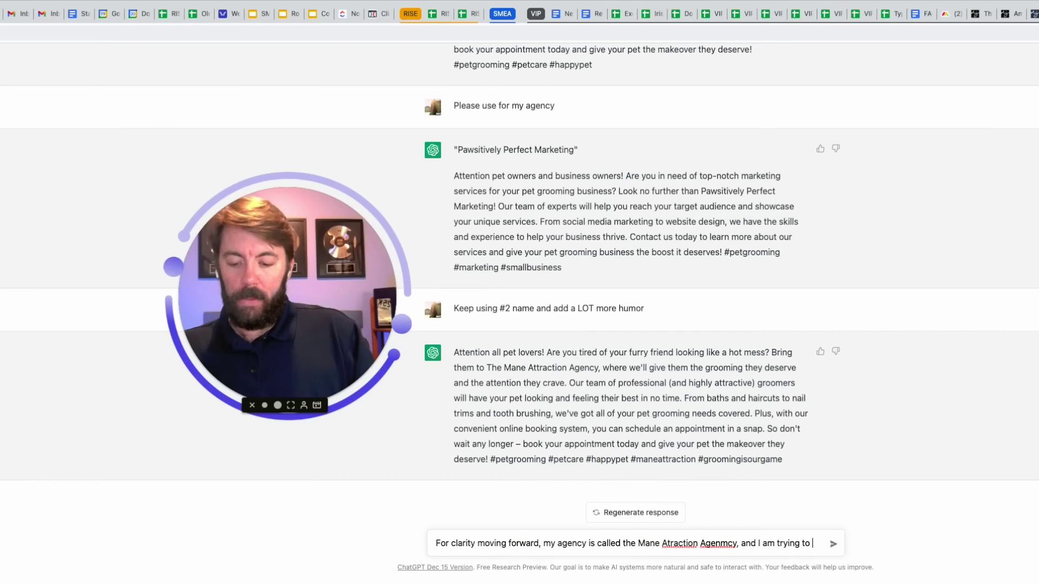
{"action": "type", "text": "create ads to attract pet gro"}
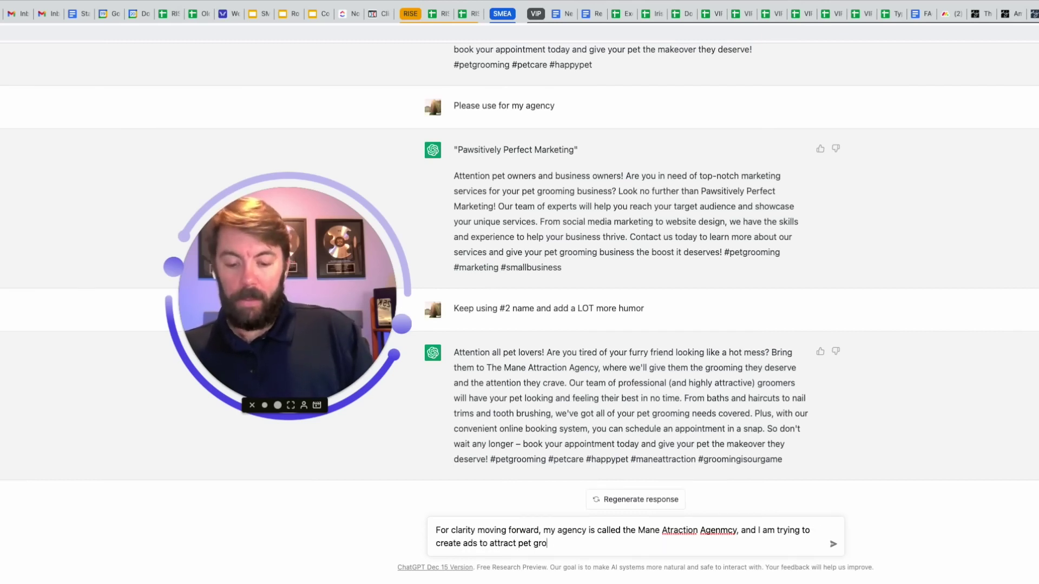
{"action": "type", "text": "omers"}
{"action": "key", "text": "Return"}
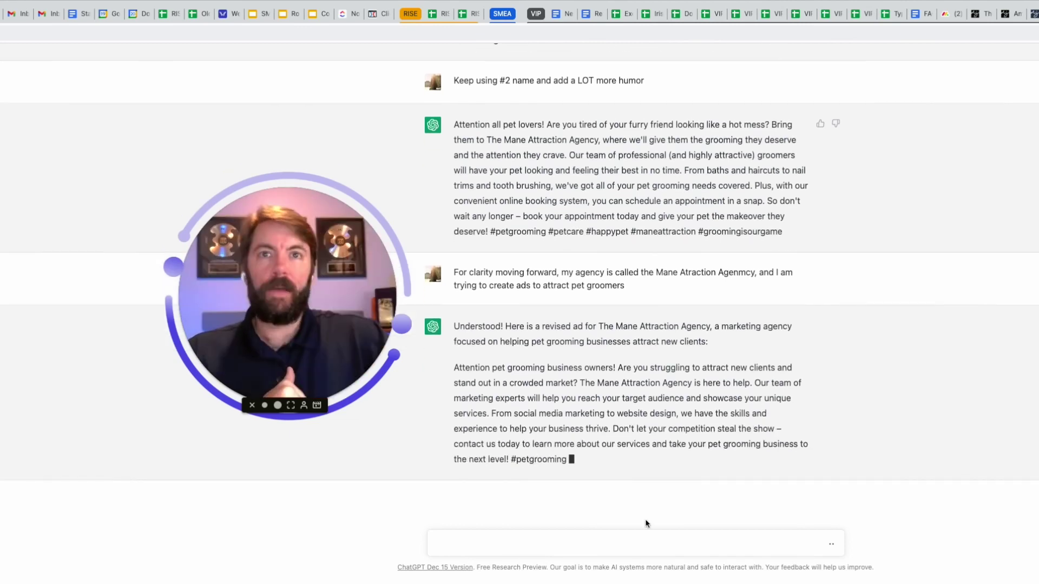
Step: Highlight the ad's "Don't let your competition steal the show" line and ask for a lot more humor
{"action": "left_click_drag", "start_coordinate": [615, 429], "coordinate": [782, 429]}
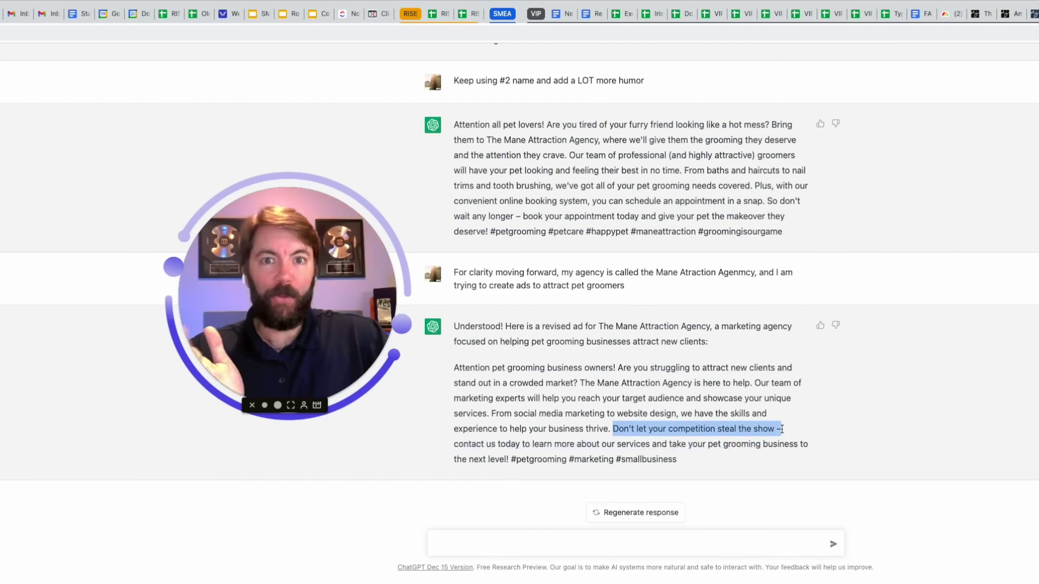
{"action": "left_click", "coordinate": [541, 543]}
{"action": "type", "text": "Add a"}
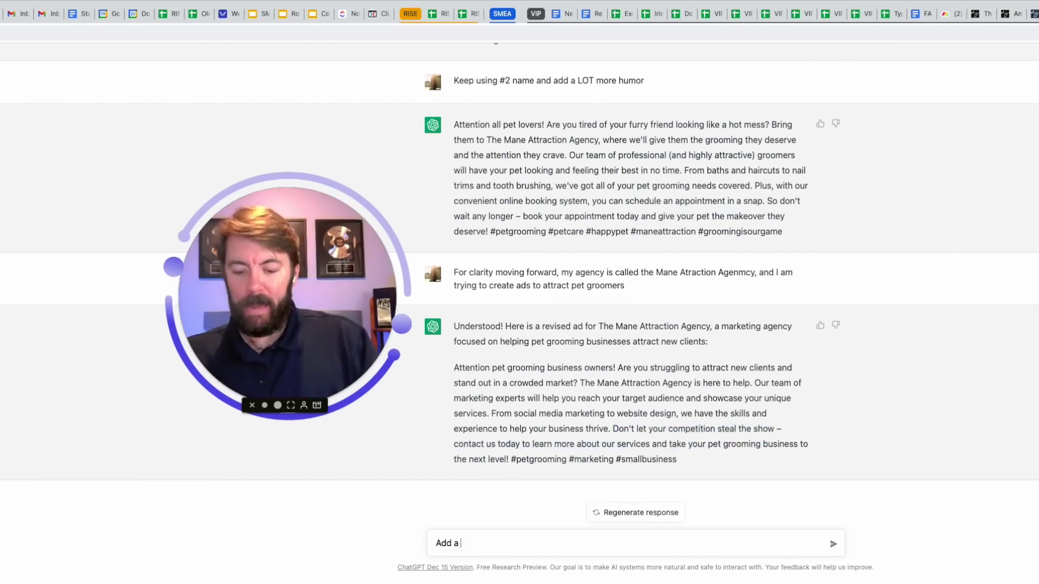
{"action": "type", "text": " lot more humor"}
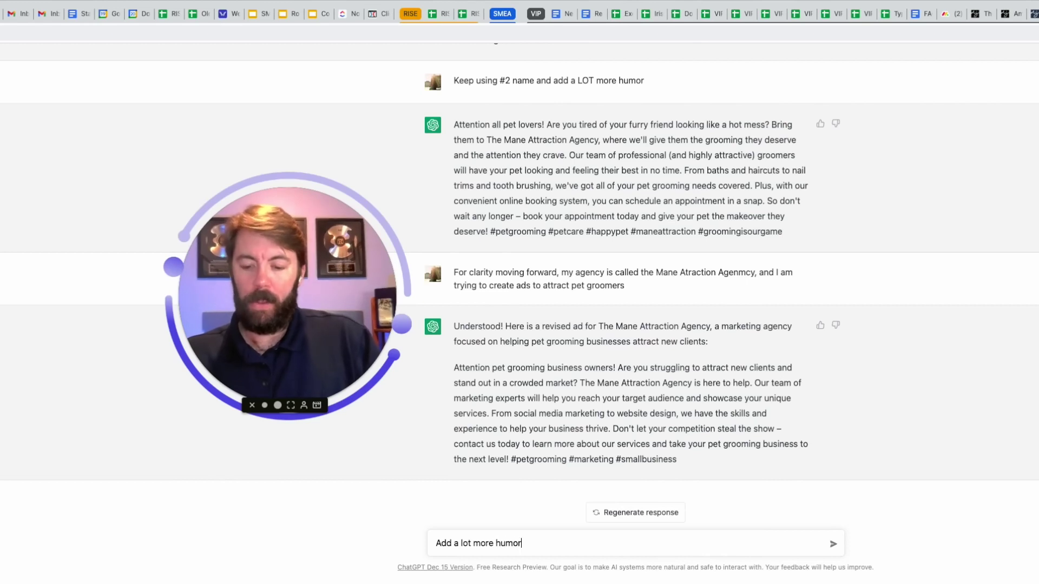
{"action": "key", "text": "Return"}
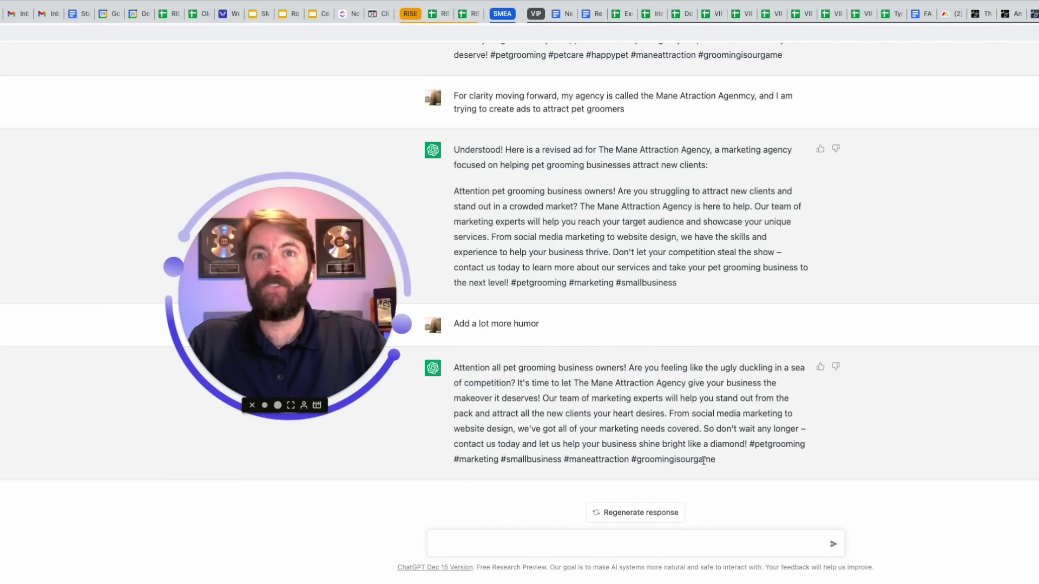
Step: Request a headline for the landing page, followed by 5 more that are even more witty
{"action": "left_click_drag", "start_coordinate": [717, 460], "coordinate": [656, 465]}
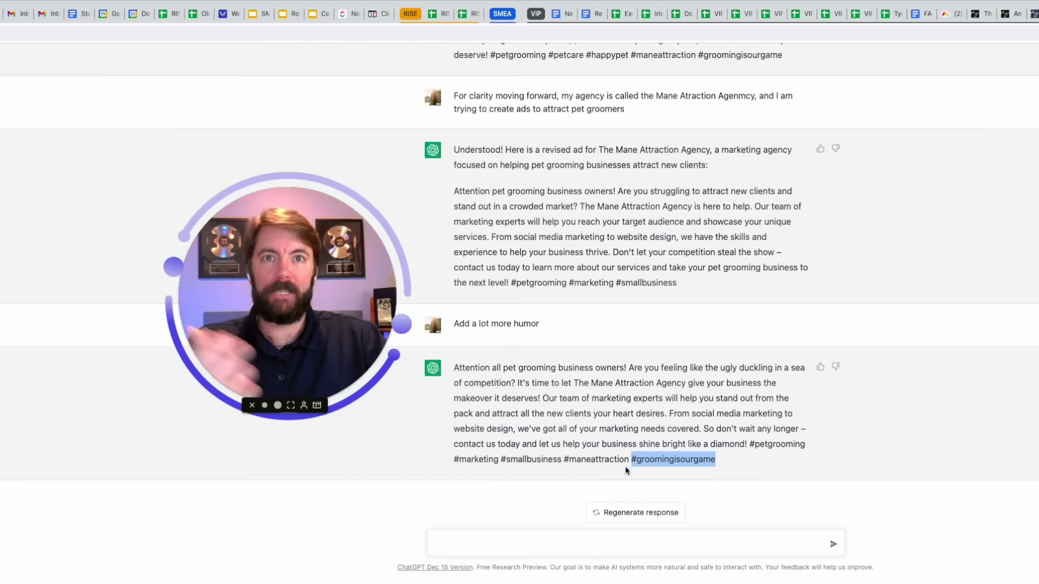
{"action": "left_click", "coordinate": [617, 544]}
{"action": "type", "text": "Now I need a headlin"}
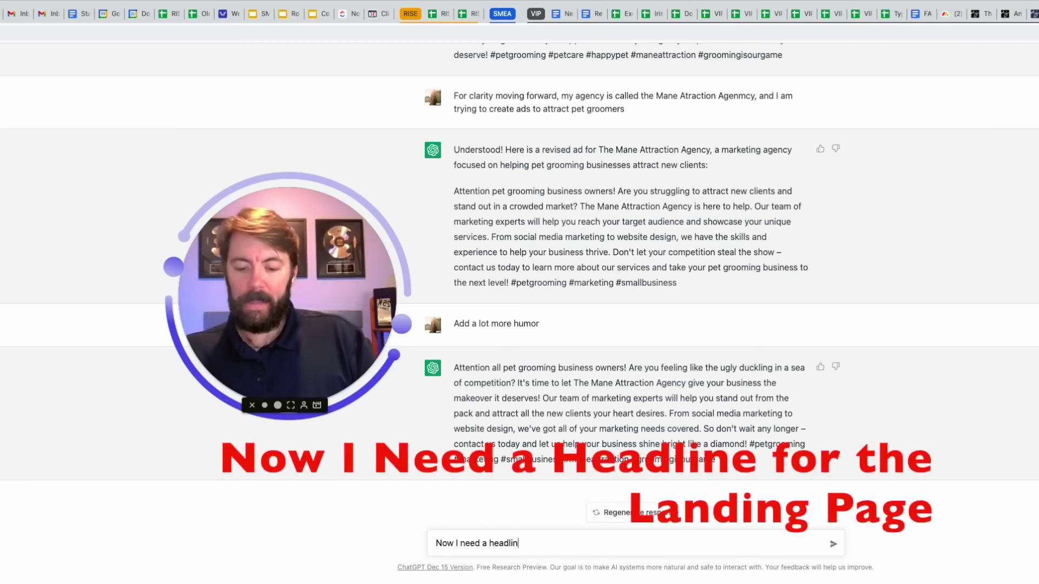
{"action": "type", "text": "e for the landing page"}
{"action": "key", "text": "Return"}
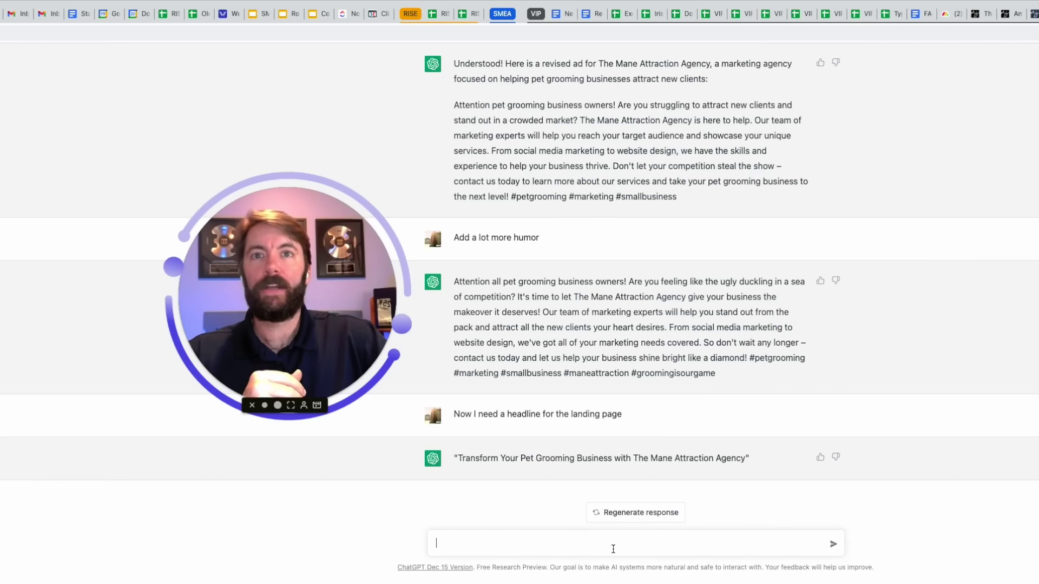
{"action": "type", "text": "Ok, give me 5 more and make them even more witty"}
{"action": "key", "text": "Return"}
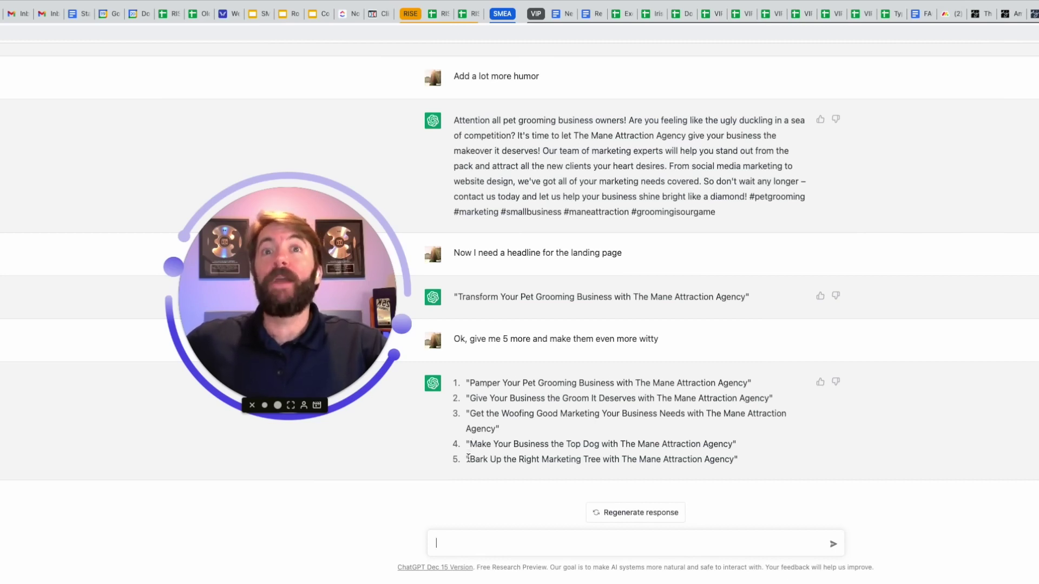
Step: Ask for some amazing body copy that would entice the pet grooming businesses to want to work with me
{"action": "left_click", "coordinate": [539, 545]}
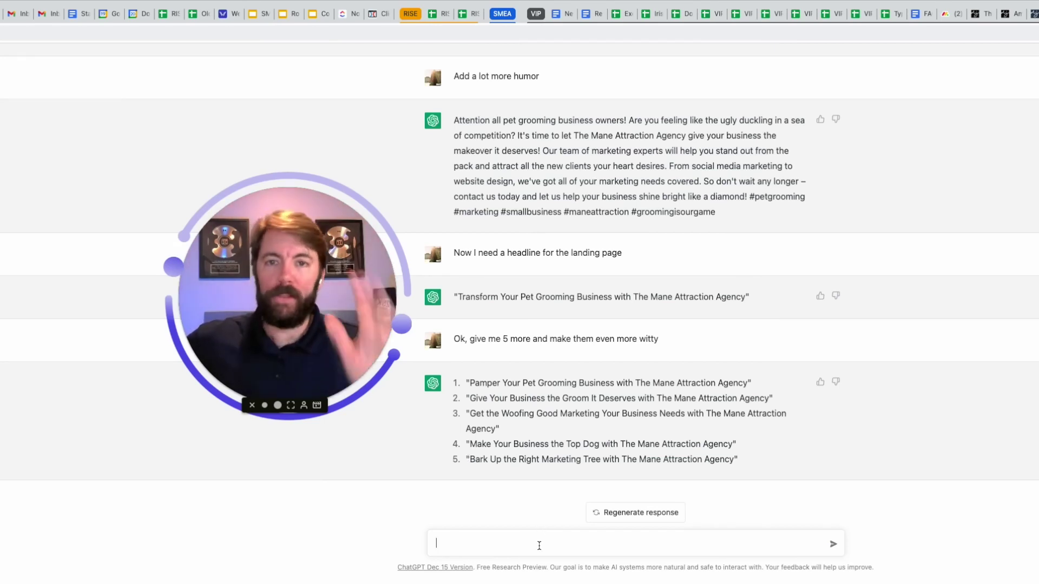
{"action": "type", "text": "Give me some amazing body "}
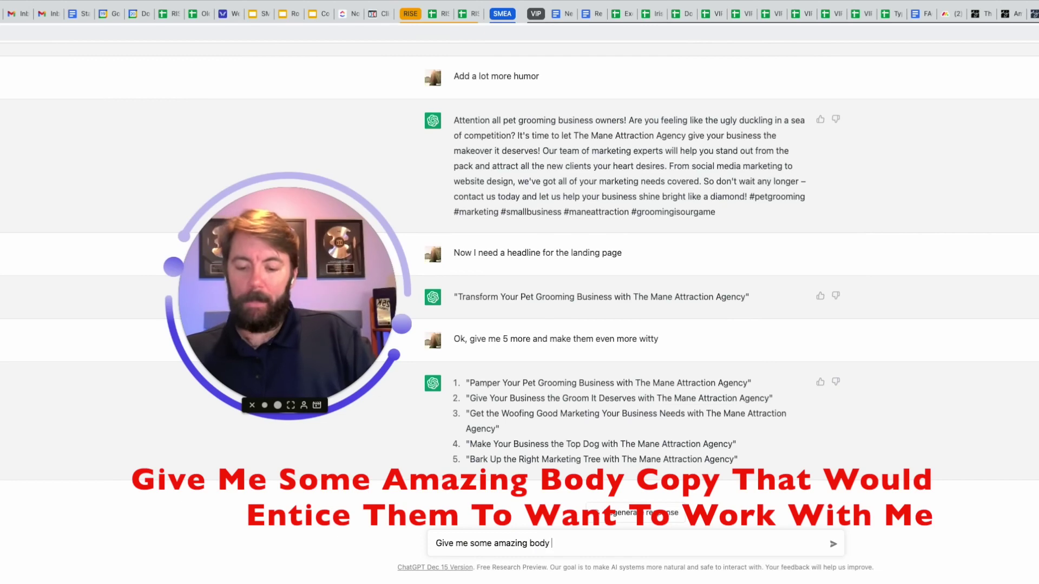
{"action": "type", "text": "copy that would entice them to want to work wioth me"}
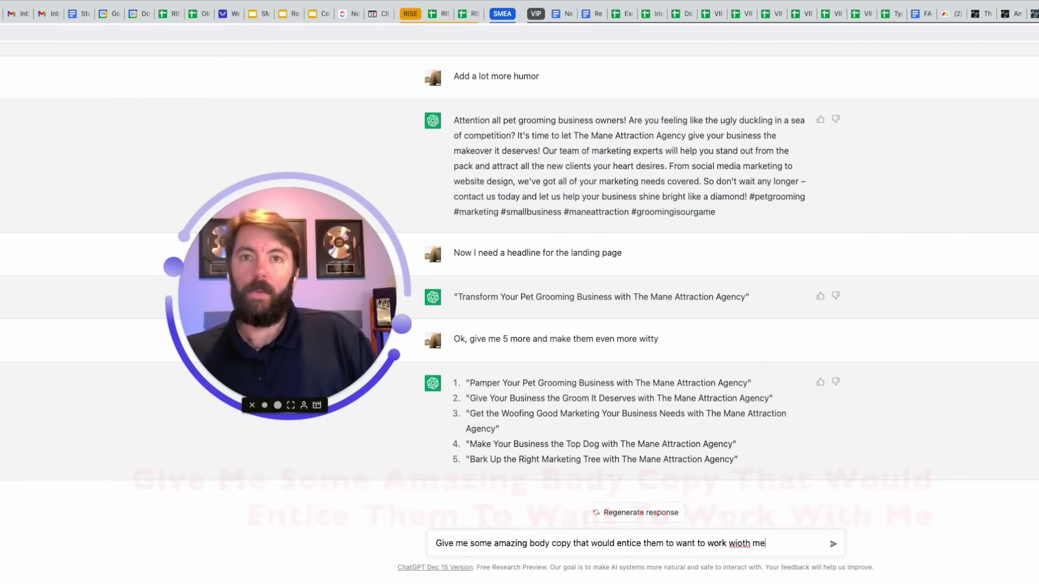
{"action": "key", "text": "Return"}
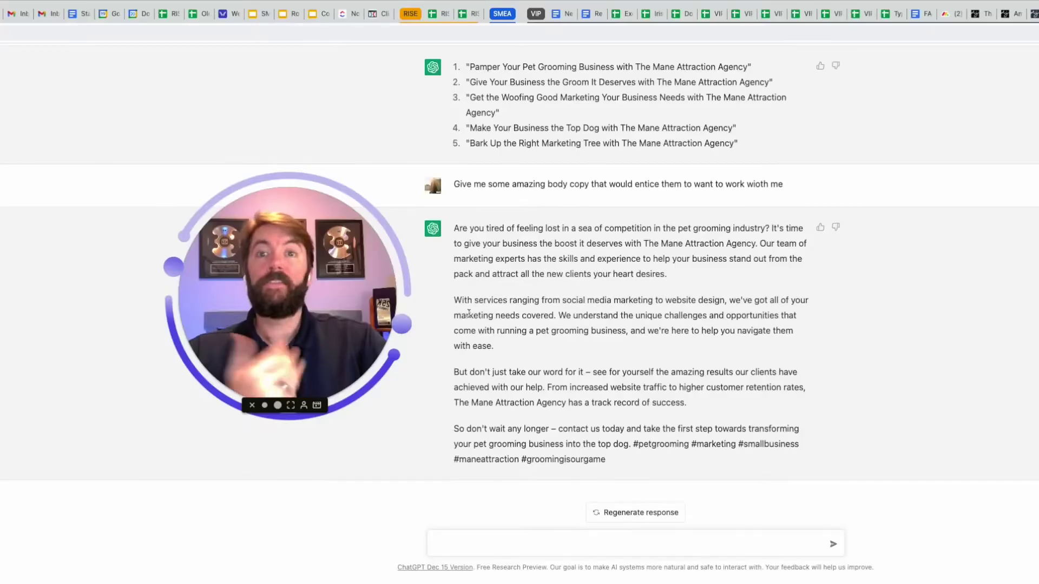
Step: Review the body copy's opening paragraphs and request a lead magnet these business owners can grab on this landing page
{"action": "left_click_drag", "start_coordinate": [453, 229], "coordinate": [548, 257]}
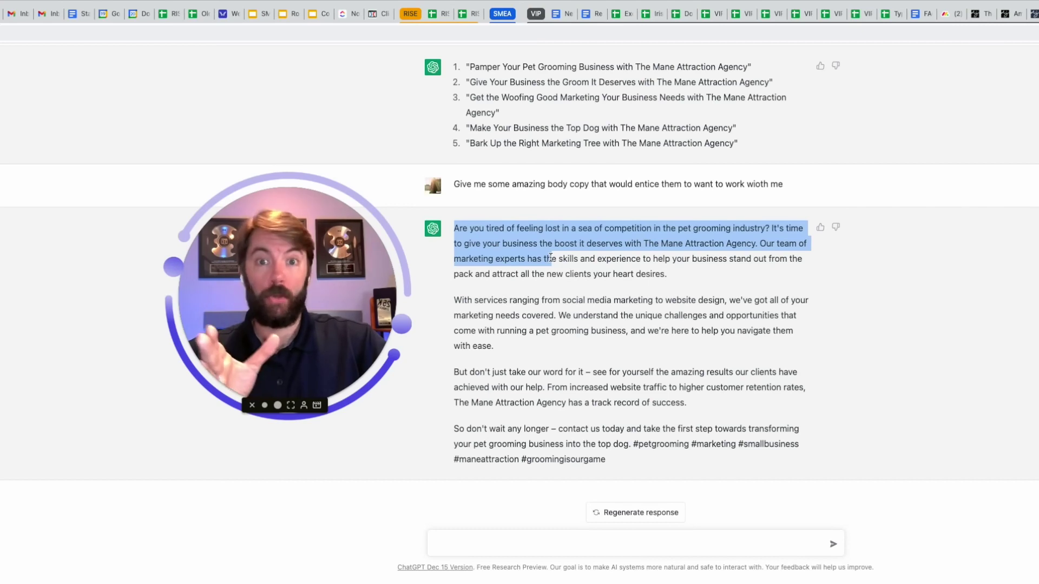
{"action": "left_click", "coordinate": [456, 300]}
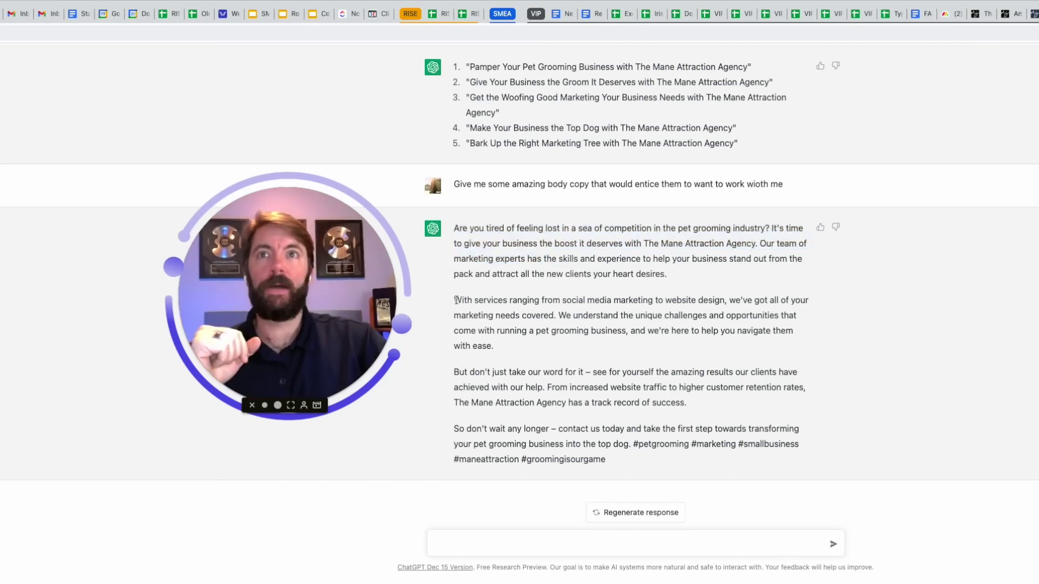
{"action": "left_click_drag", "start_coordinate": [454, 300], "coordinate": [812, 316]}
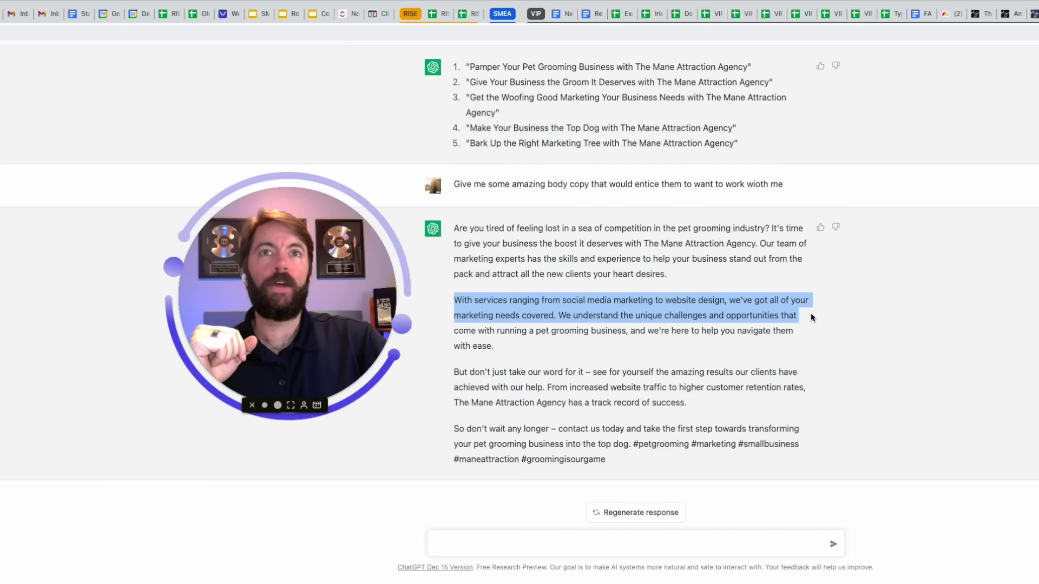
{"action": "left_click_drag", "start_coordinate": [810, 318], "coordinate": [807, 331]}
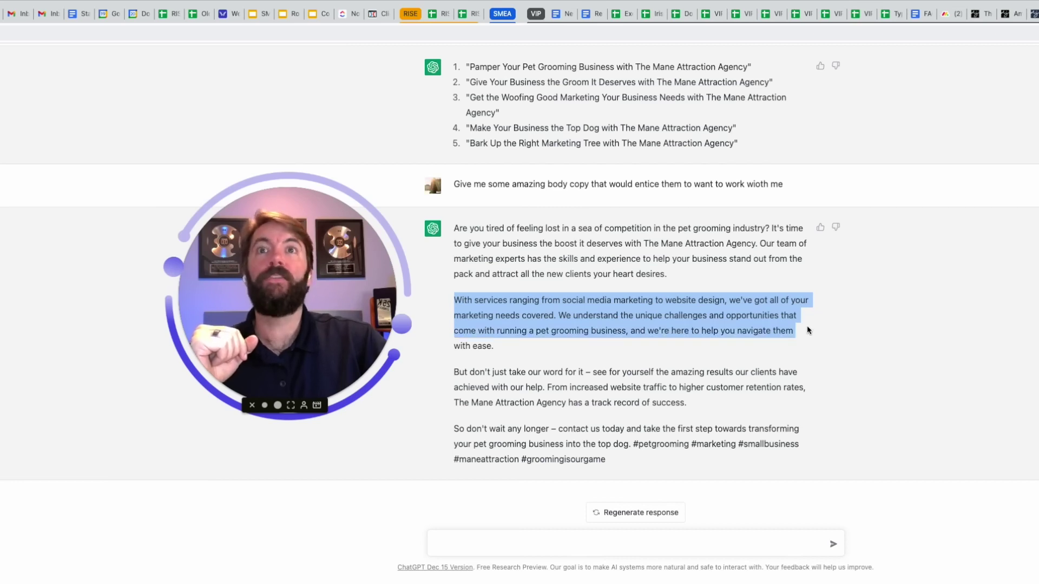
{"action": "left_click_drag", "start_coordinate": [807, 330], "coordinate": [806, 350]}
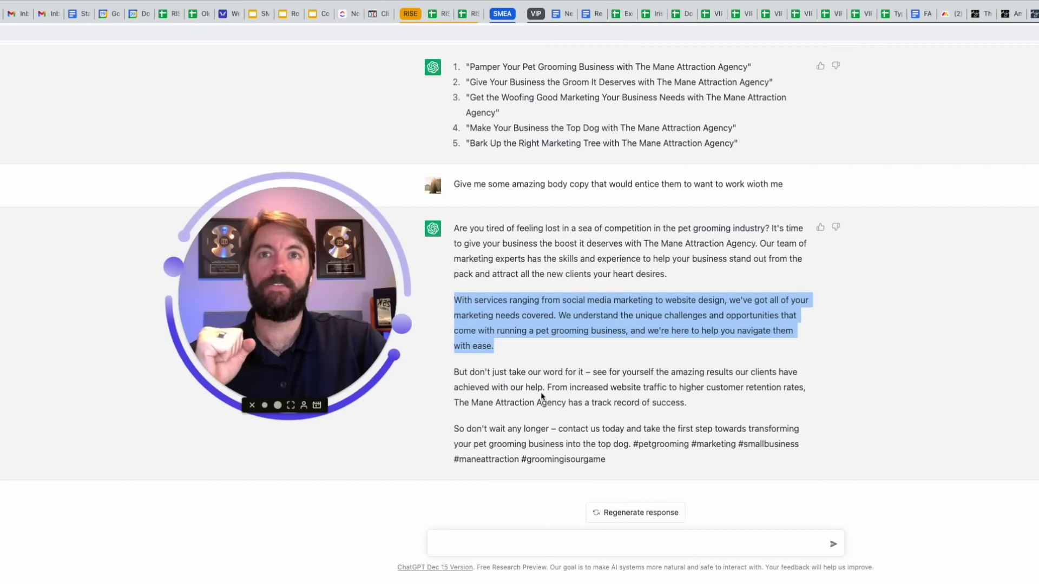
{"action": "left_click", "coordinate": [564, 539]}
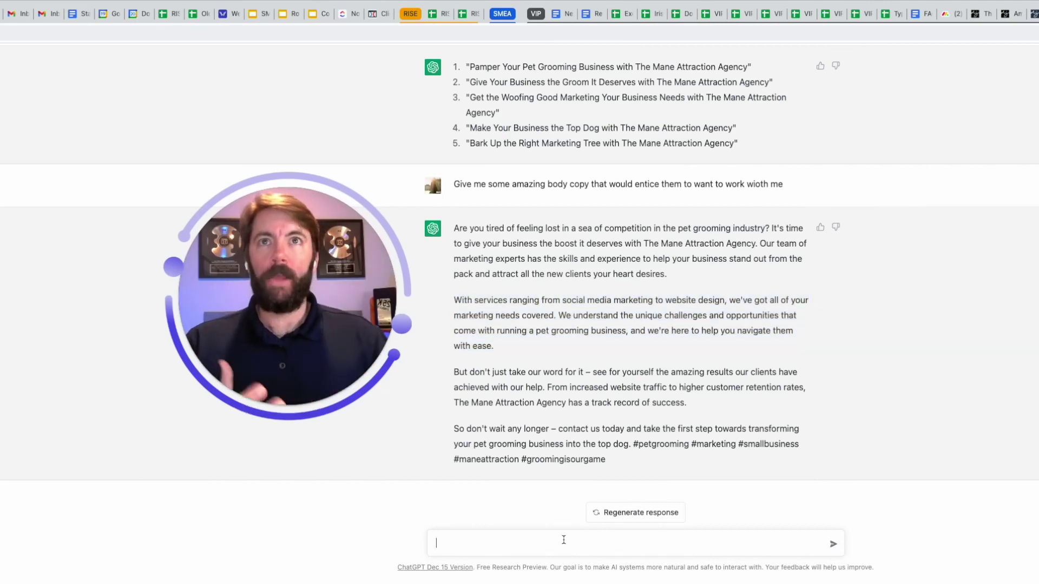
{"action": "type", "text": "come up with a lead magnet for these business owners they can grab on this landning page"}
{"action": "key", "text": "Return"}
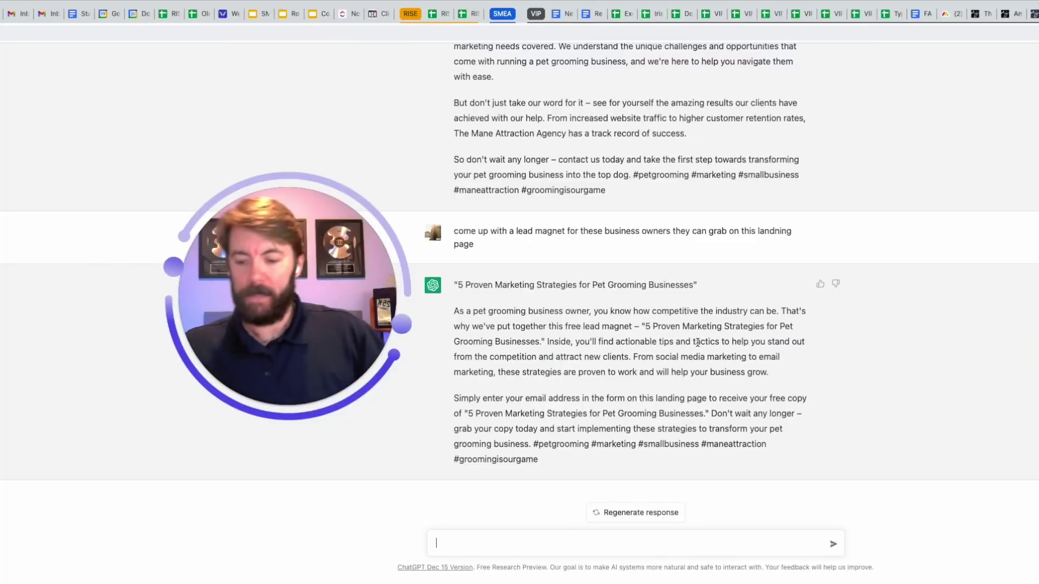
Step: Ask ChatGPT to list the lead magnet's 5 tips and give details
{"action": "type", "text": "List the"}
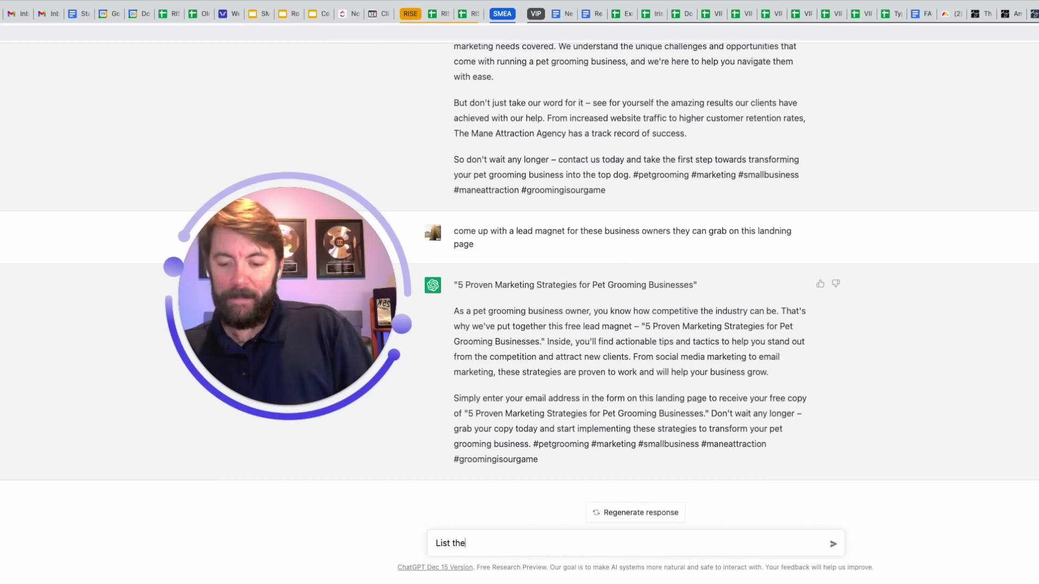
{"action": "type", "text": " 5 tips and give details"}
{"action": "key", "text": "Return"}
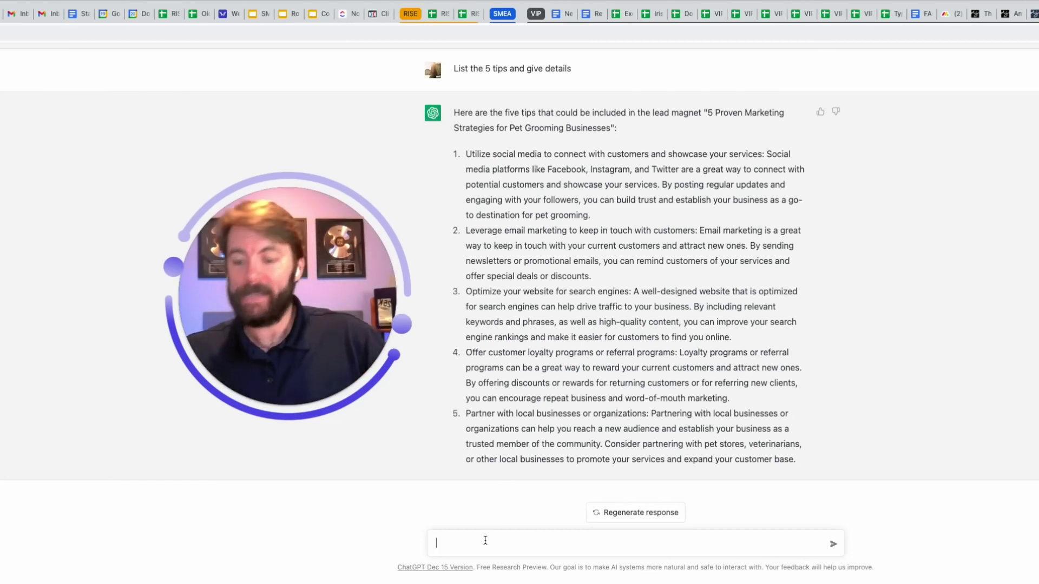
Step: Request a 5-email sequence with subject lines to attract these prospects further so they book a call with me
{"action": "type", "text": "Write a 5-em"}
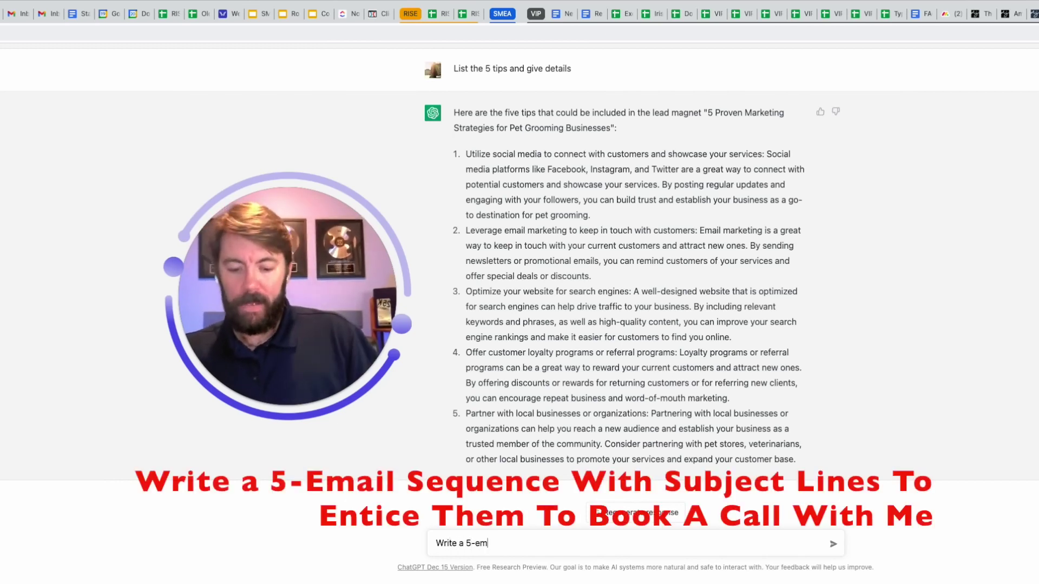
{"action": "type", "text": "ail sequebnce with subject"}
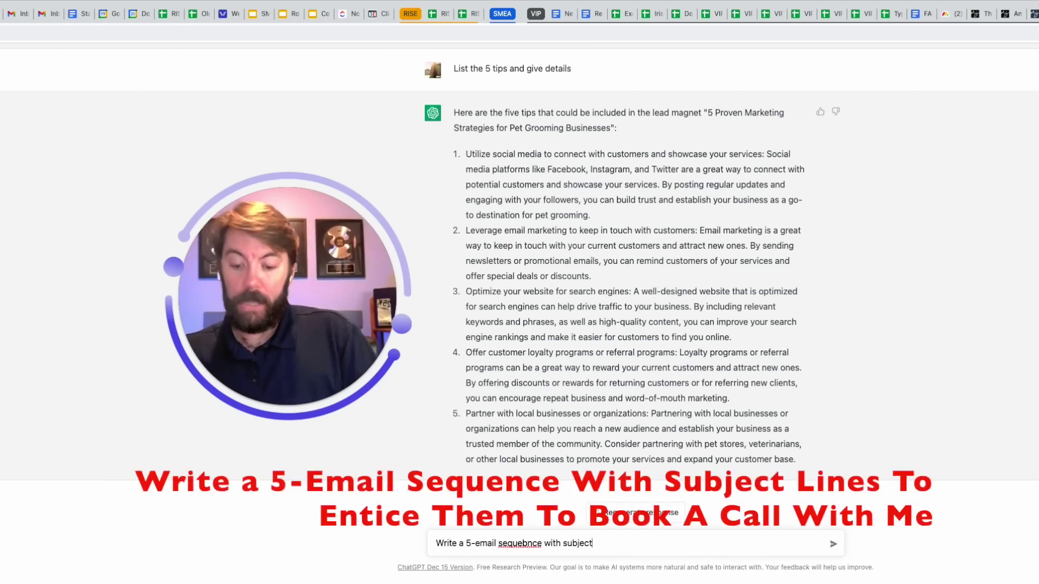
{"action": "type", "text": " lines to attract th"}
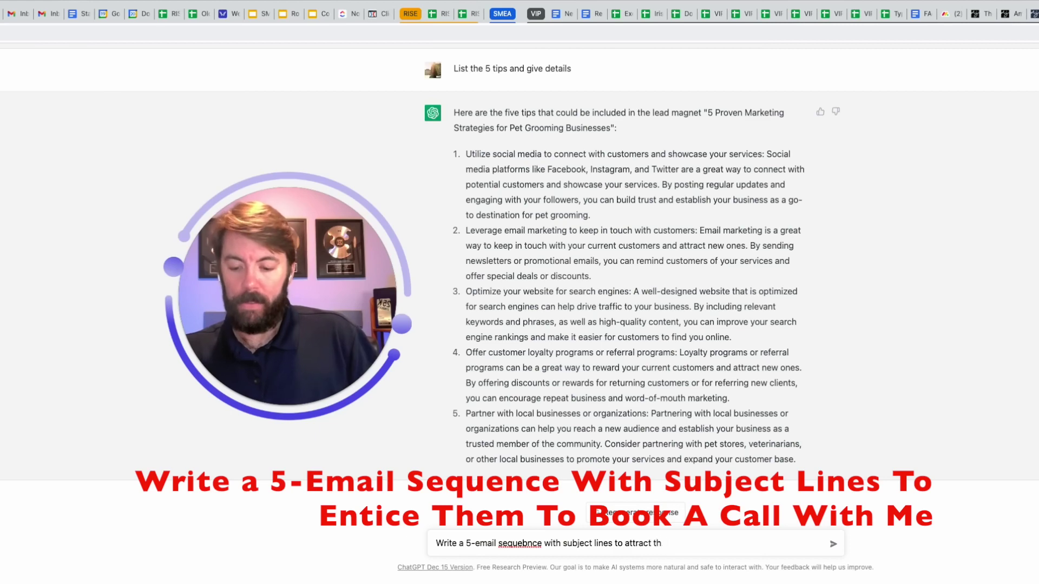
{"action": "type", "text": "ese prospects further so they book a call with me"}
{"action": "key", "text": "Return"}
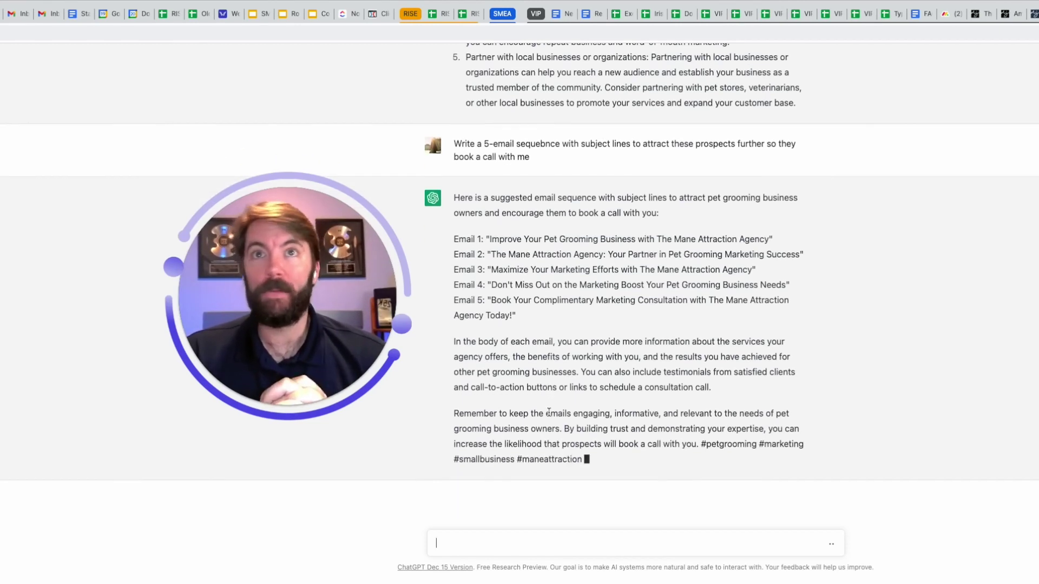
Step: Request the email body copy for Email 1: "Improve Your Pet Grooming Business with The Mane Attraction Agency"
{"action": "left_click", "coordinate": [583, 543]}
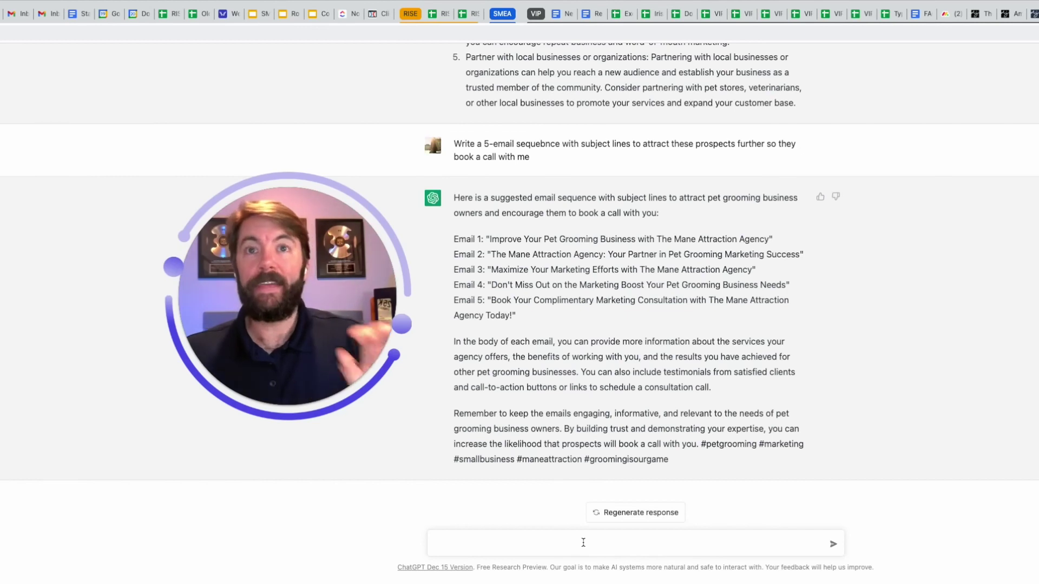
{"action": "type", "text": "Email 1: \"Improve Your Pet Grooming Business with The Mane Attraction Agency\""}
{"action": "key", "text": "shift+Return"}
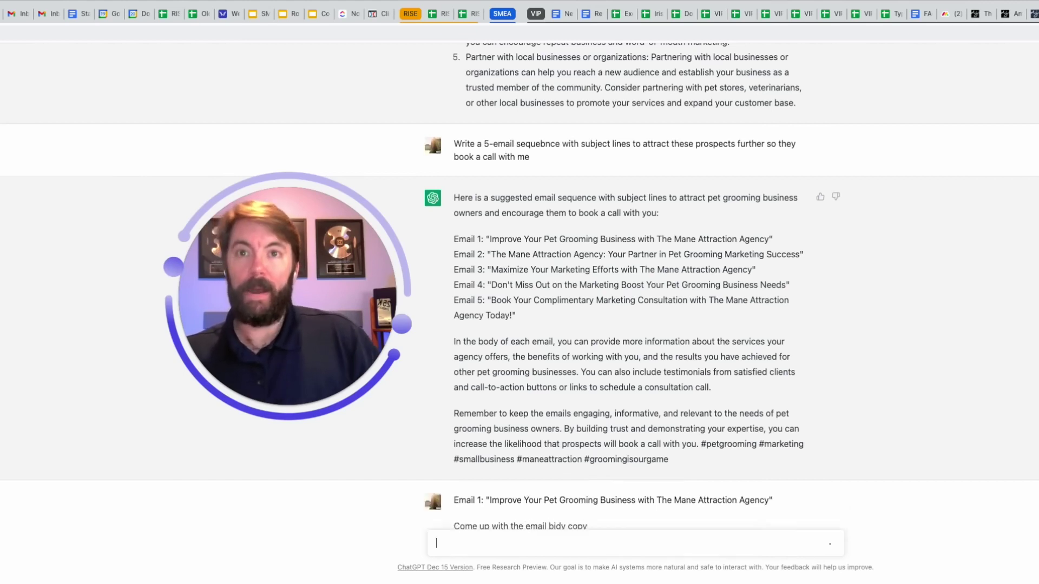
{"action": "key", "text": "Return"}
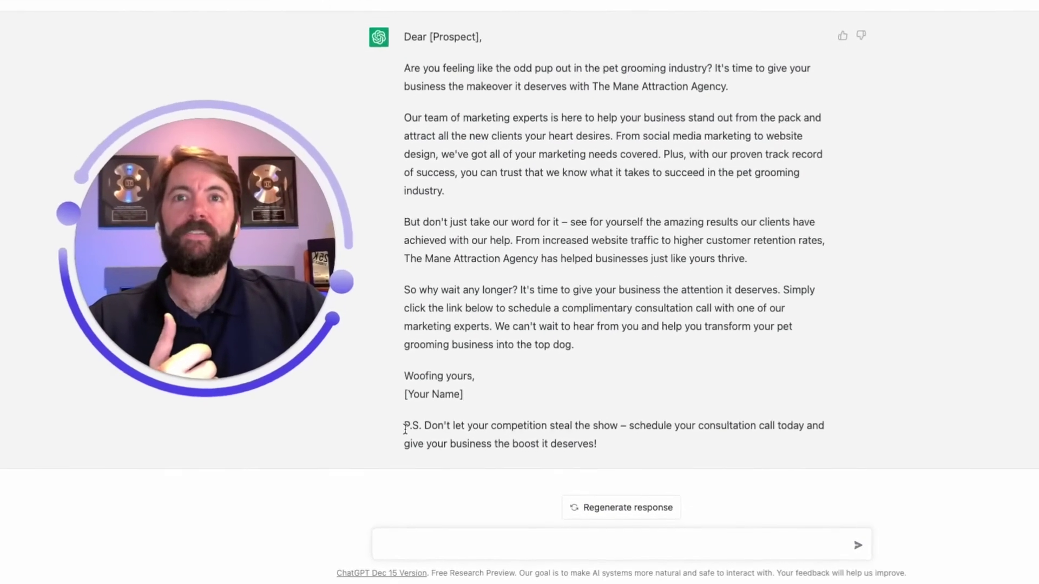
Step: Highlight the P.S. line about scheduling a consultation call at the end of the generated email
{"action": "left_click_drag", "start_coordinate": [450, 443], "coordinate": [531, 443]}
{"action": "left_click_drag", "start_coordinate": [483, 417], "coordinate": [841, 421]}
{"action": "left_click_drag", "start_coordinate": [904, 370], "coordinate": [903, 391]}
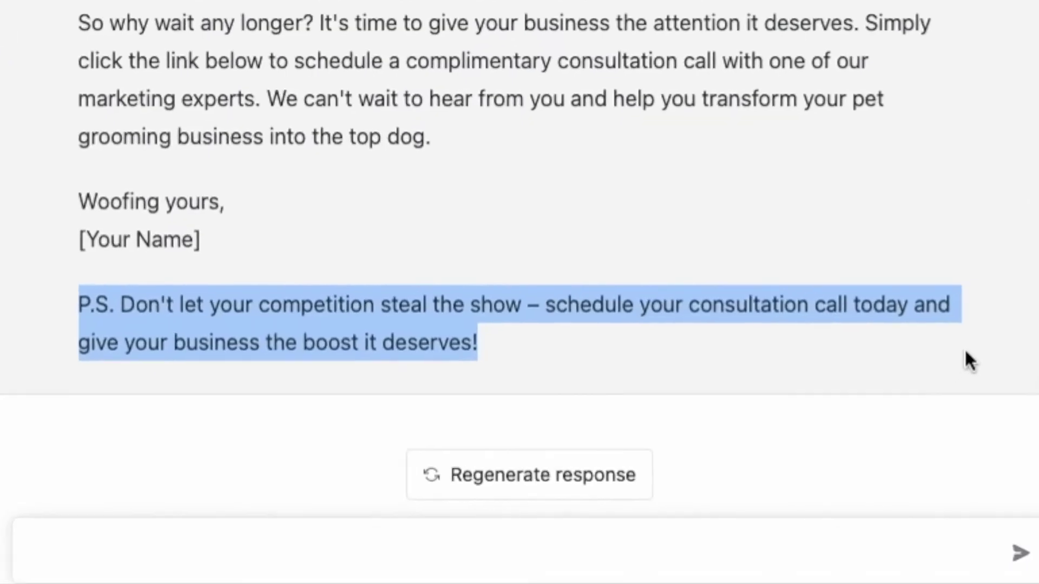